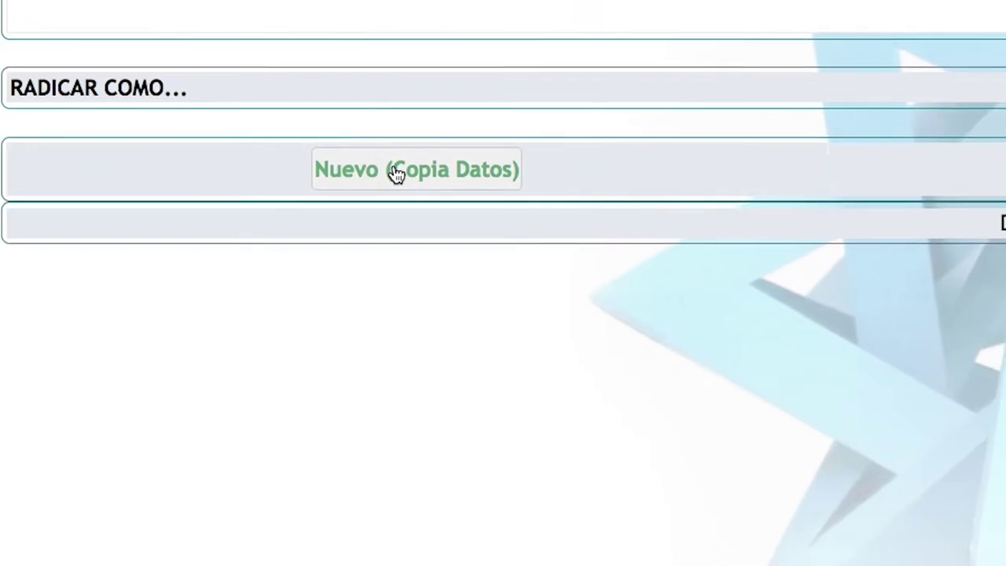
Create a new outgoing filing with copied data and search for its recipient by the name "ministerio".
click(412, 156)
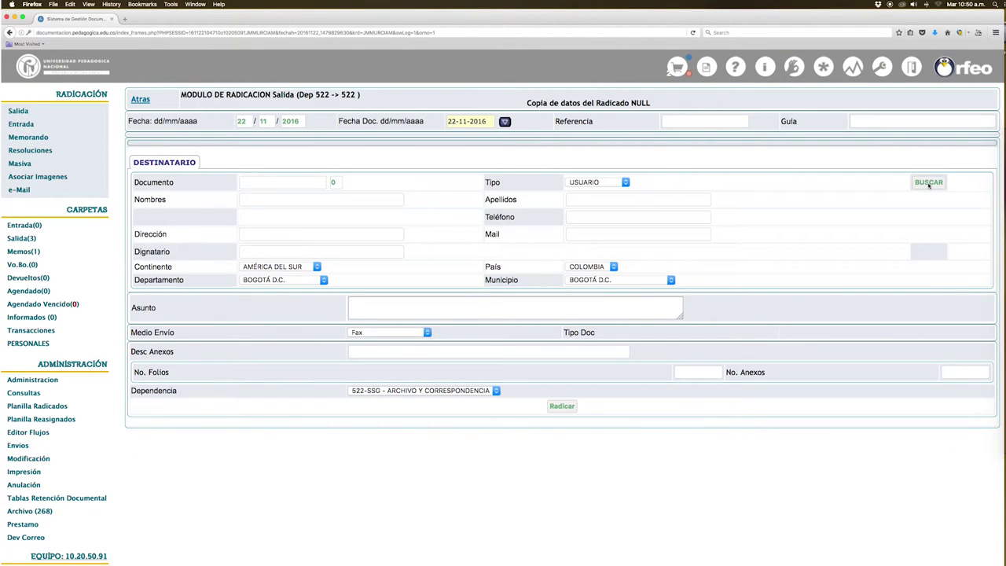
click(929, 182)
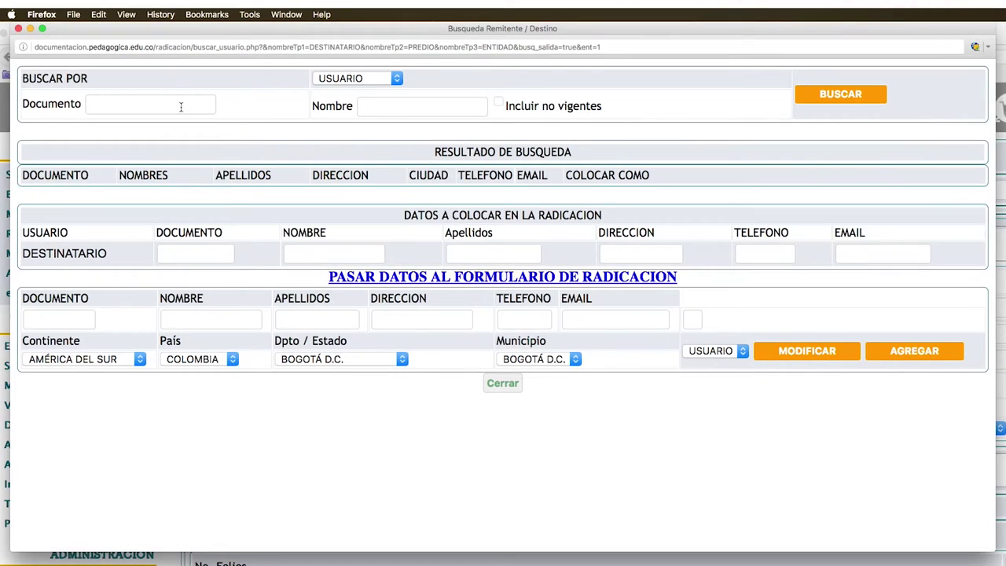
click(388, 110)
text(minister)
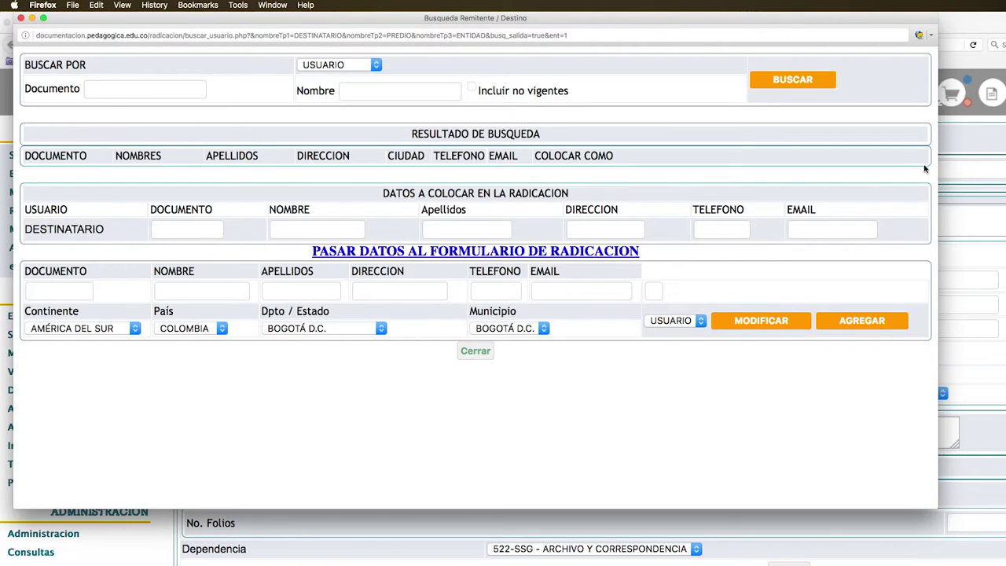
click(174, 91)
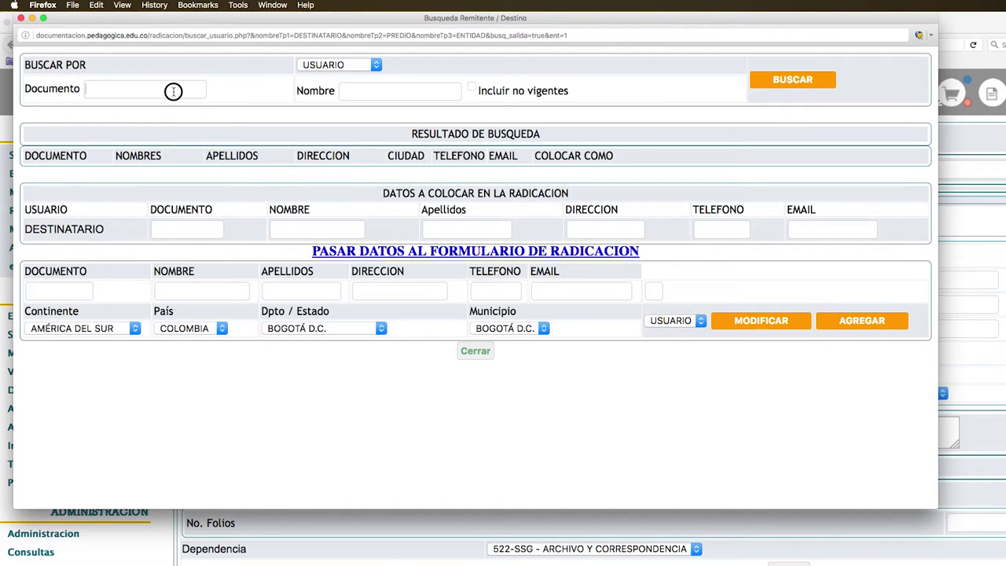
click(368, 94)
text(ministerio)
key(Return)
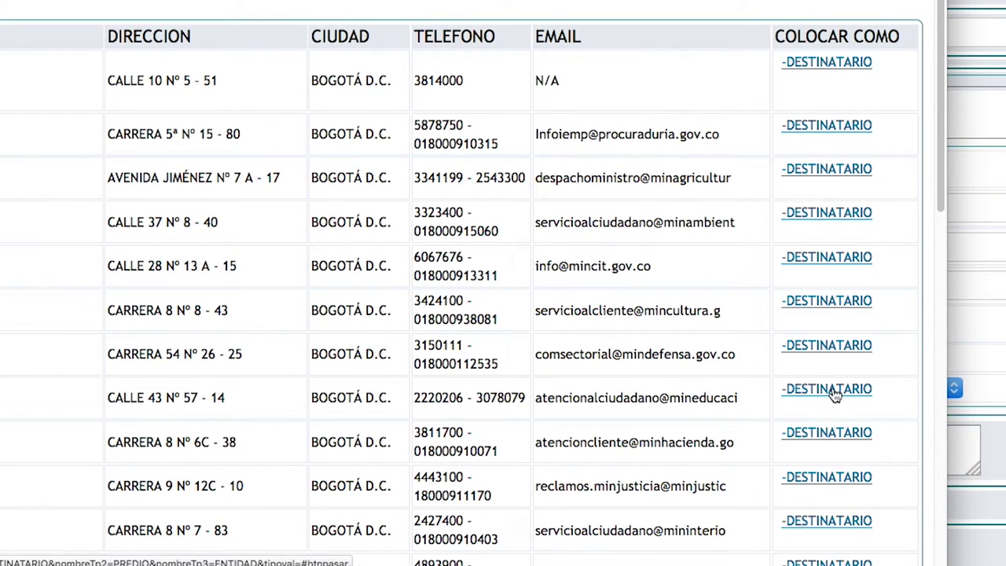
Set Ministerio de Educación Nacional as the recipient, transfer its data to the filing form, and enter the dignitary's full name.
click(832, 390)
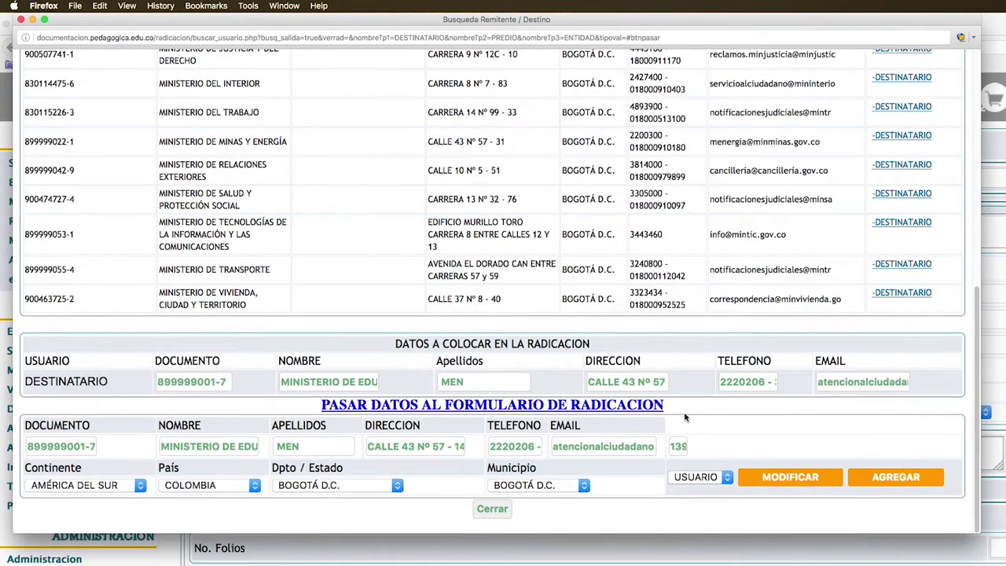
click(575, 407)
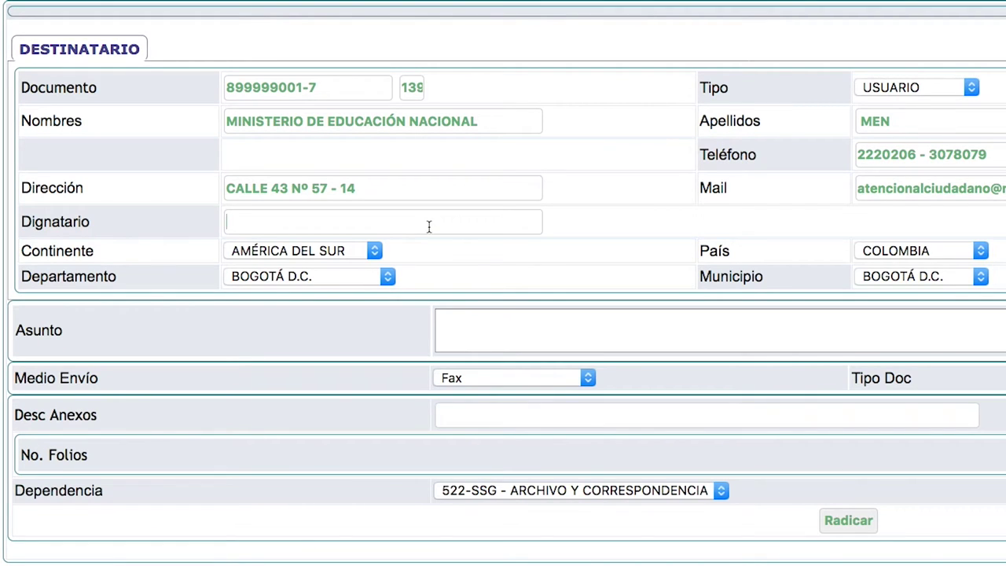
click(430, 227)
text(Yaneth Giha)
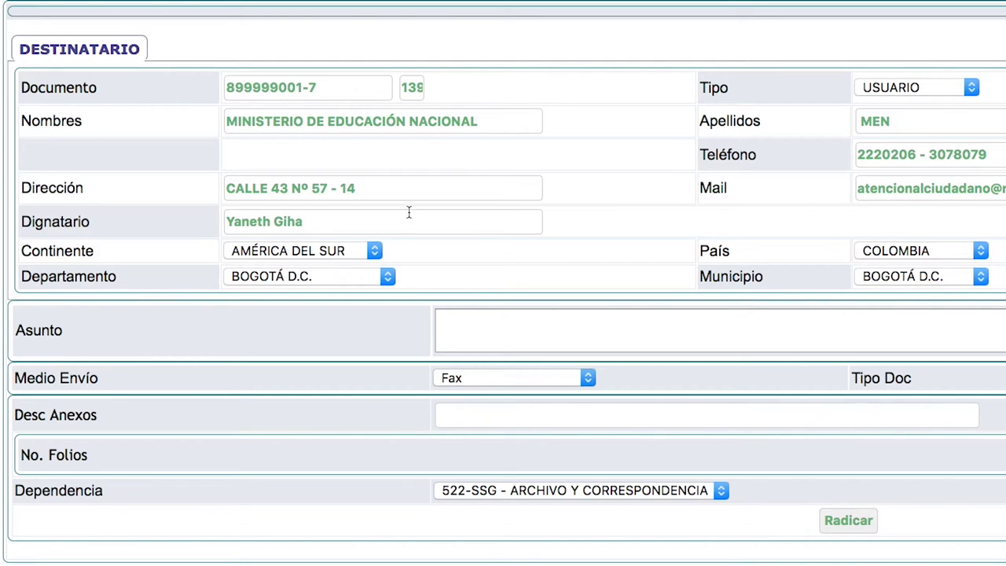
Enter the subject "Prueba ORFEO", shipping method Mensajero Motorizado and 1 folio, and file the outgoing document.
click(464, 326)
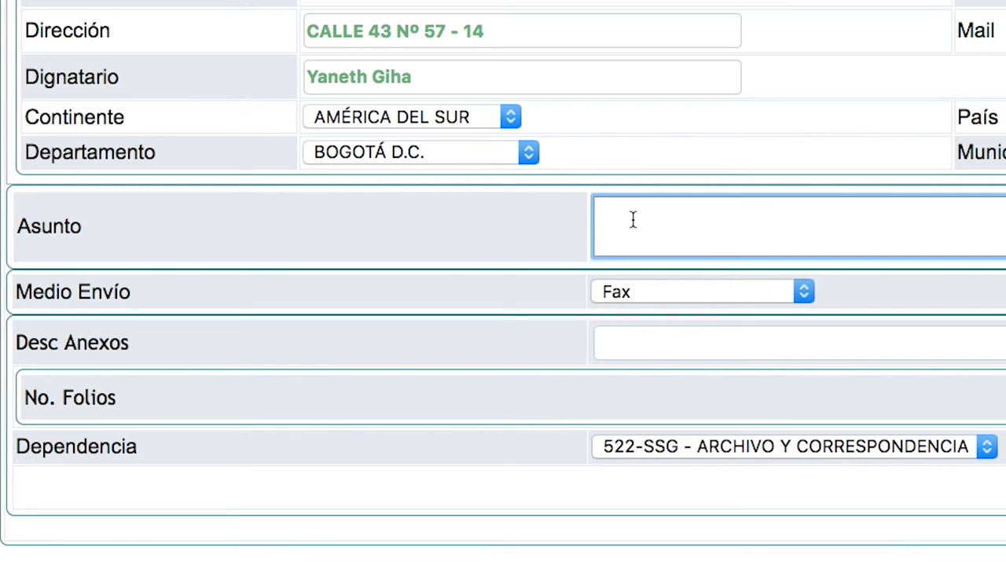
text(Prueba ORFEO)
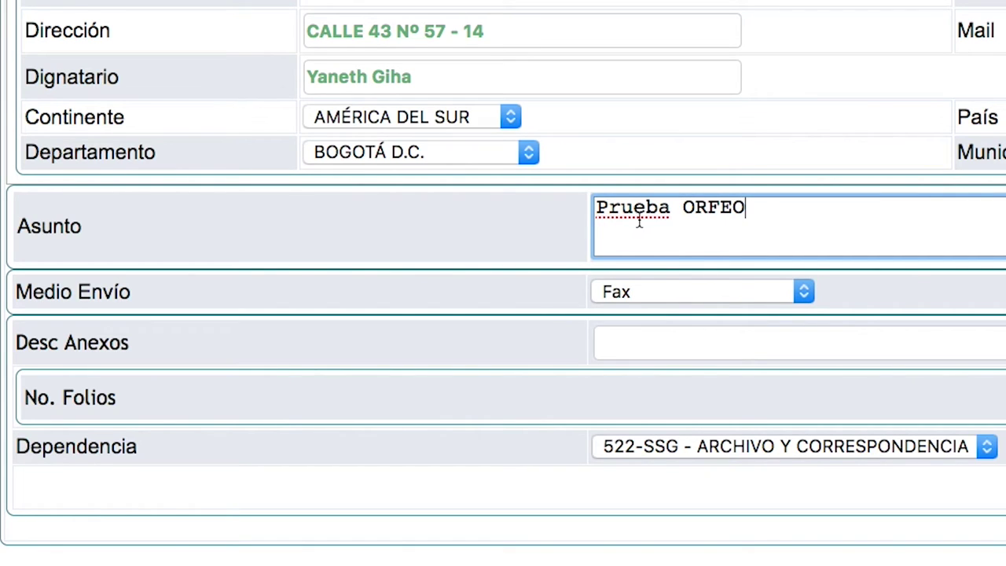
click(805, 293)
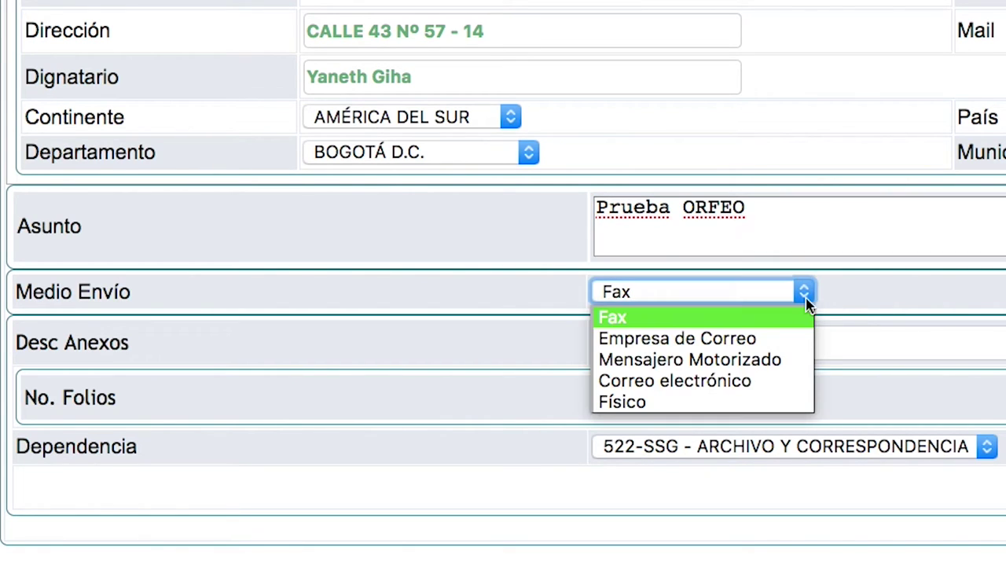
click(779, 359)
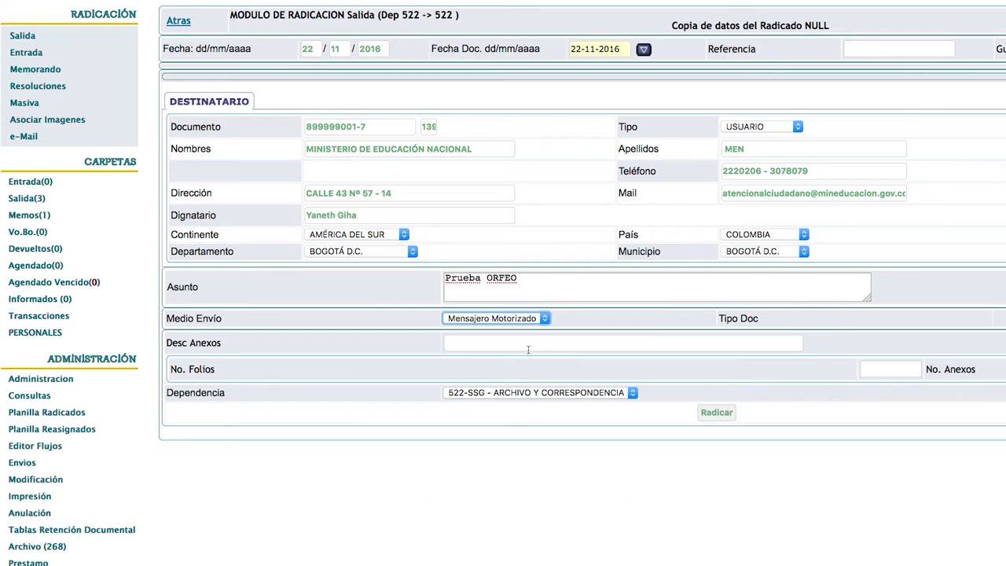
click(528, 346)
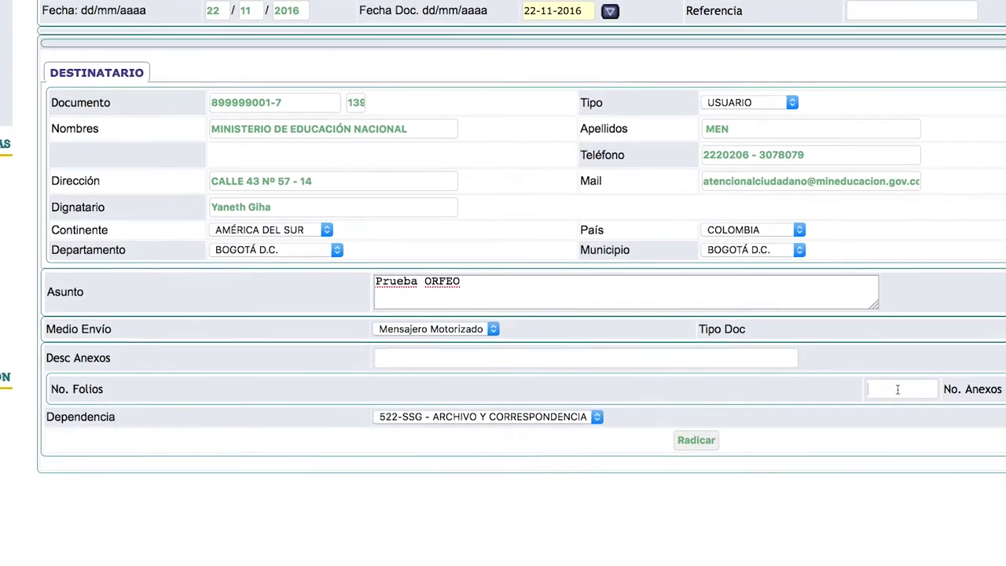
text(1)
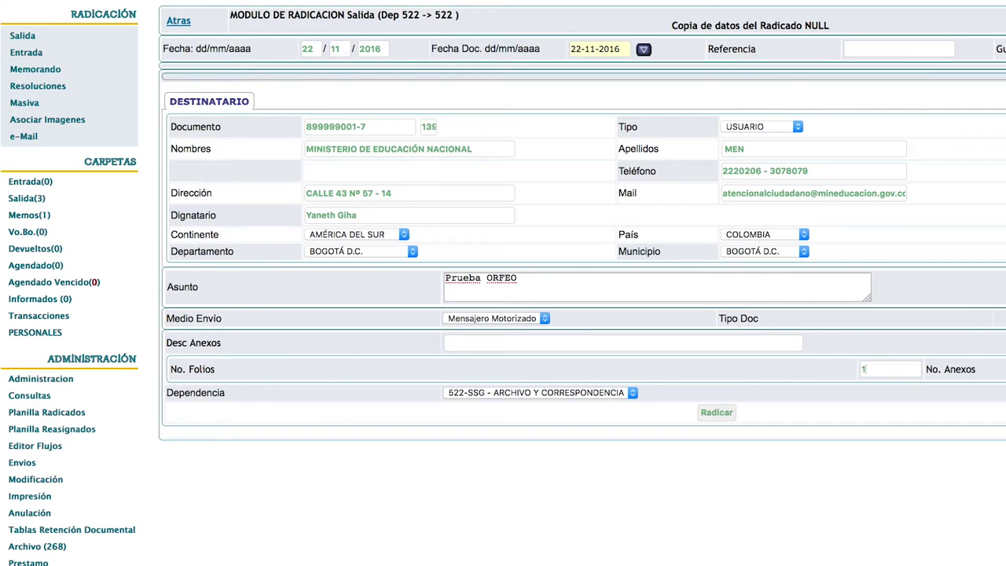
click(717, 413)
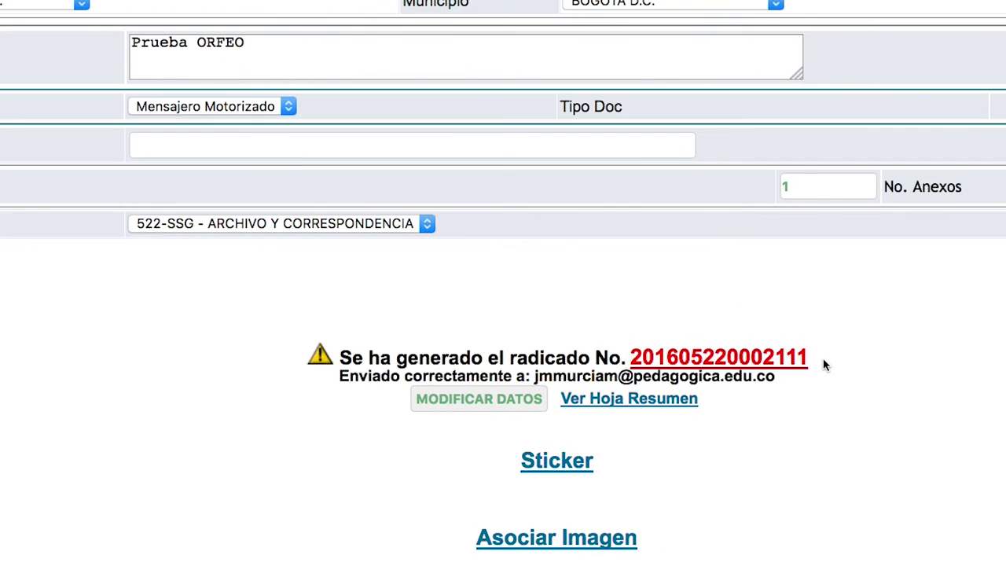
Copy the generated filing number from the confirmation.
drag(880, 468, 792, 462)
drag(684, 349, 631, 357)
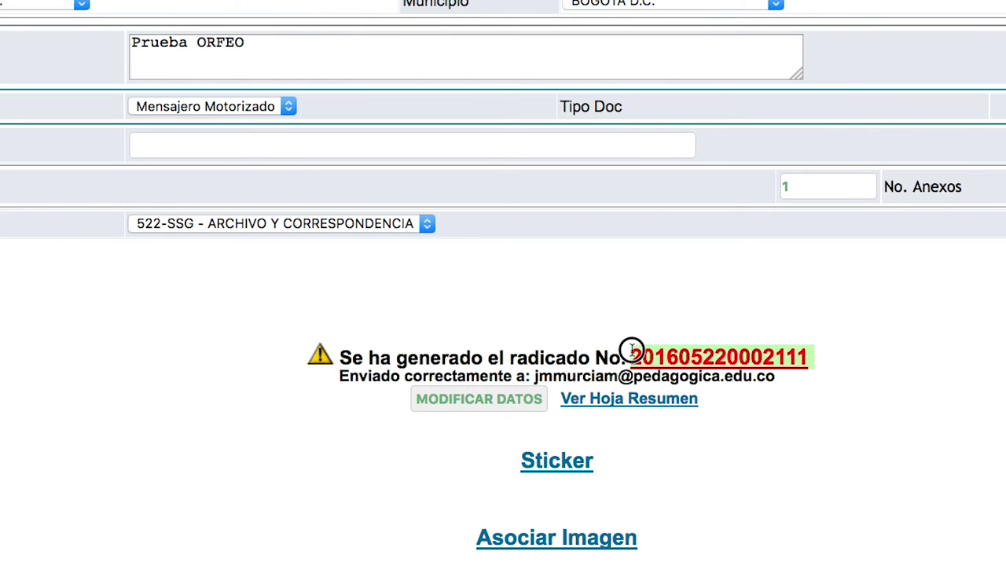
right_click(659, 363)
click(661, 364)
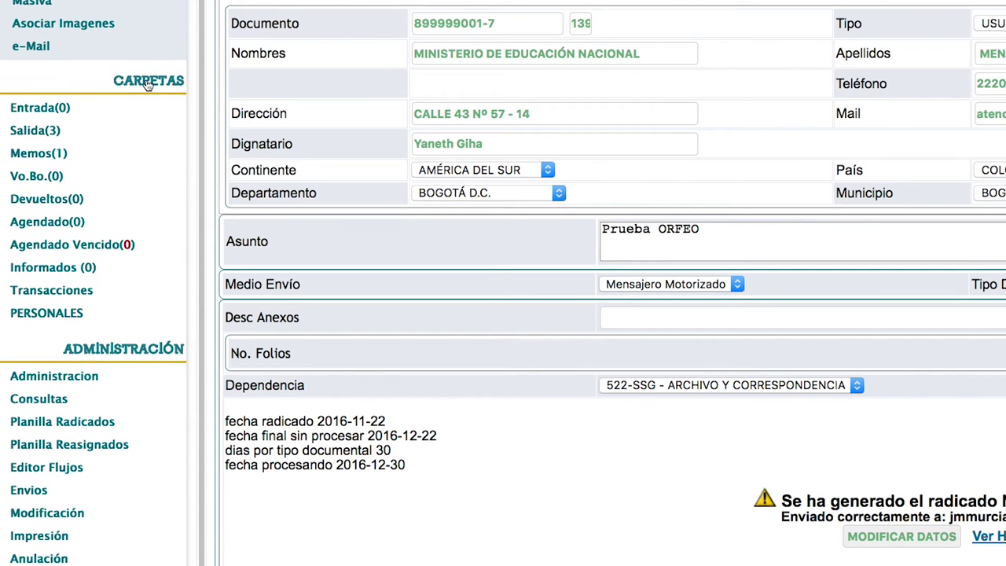
Refresh the folders, search the Salida folder for the copied filing number, and open that filing's record.
click(148, 85)
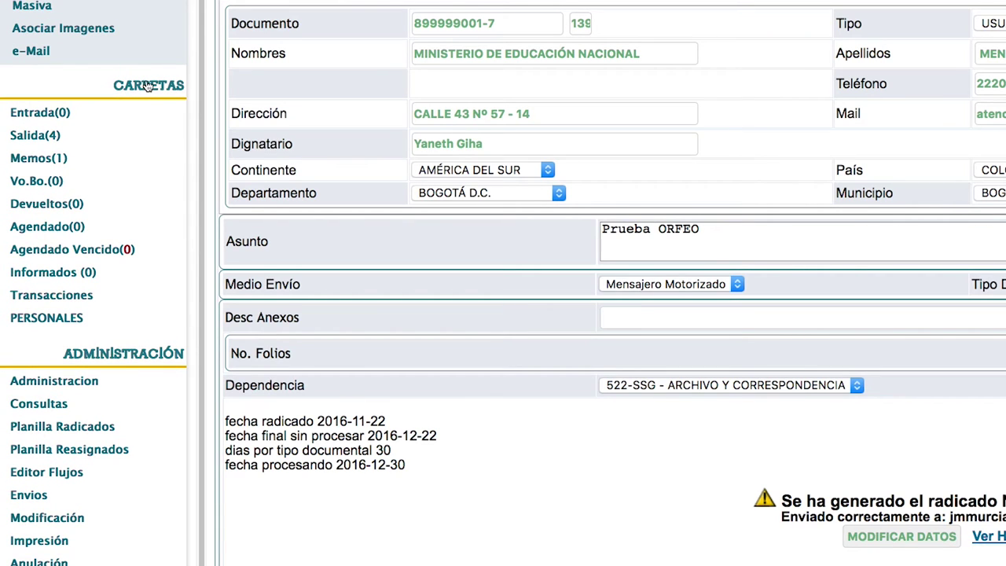
click(43, 144)
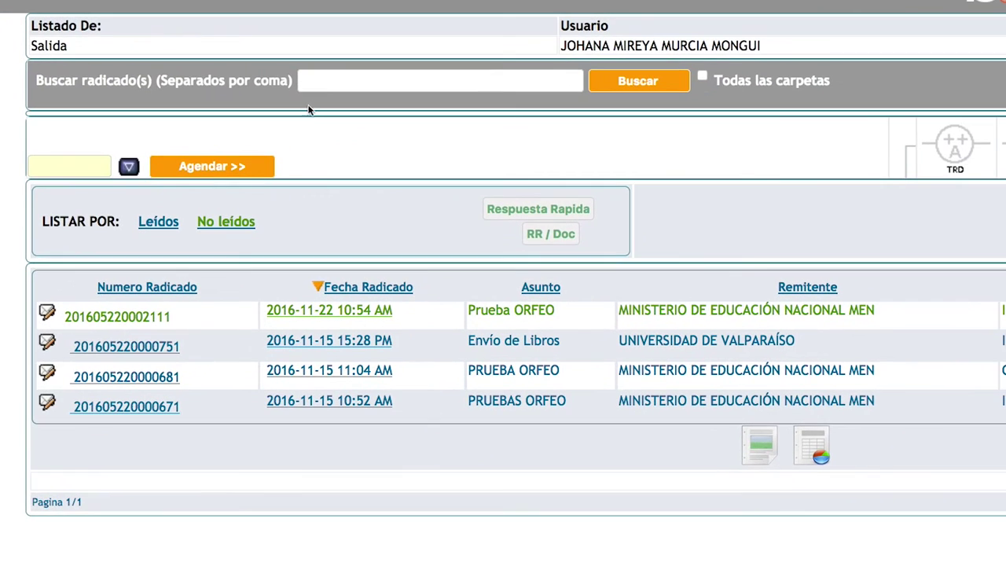
right_click(331, 81)
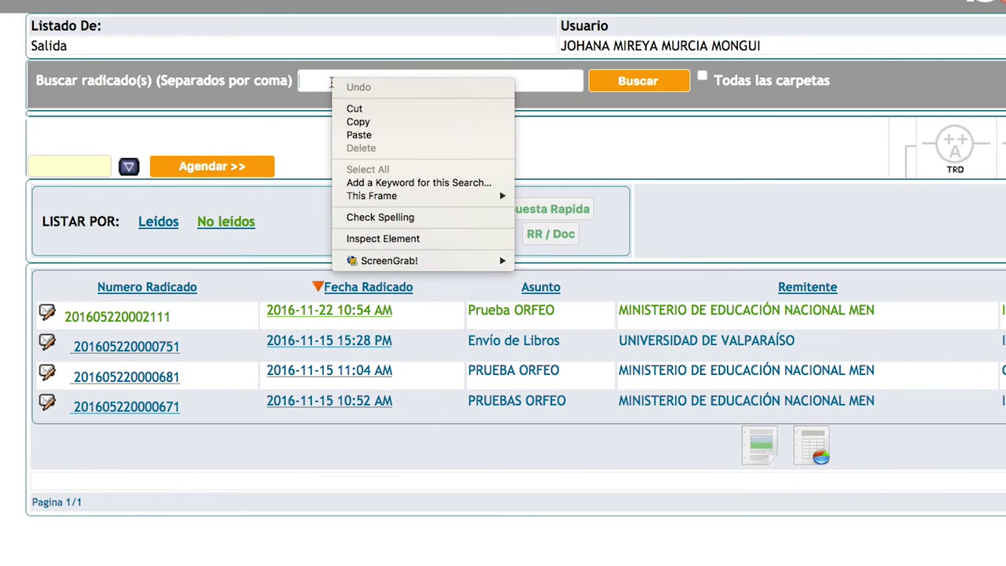
click(383, 135)
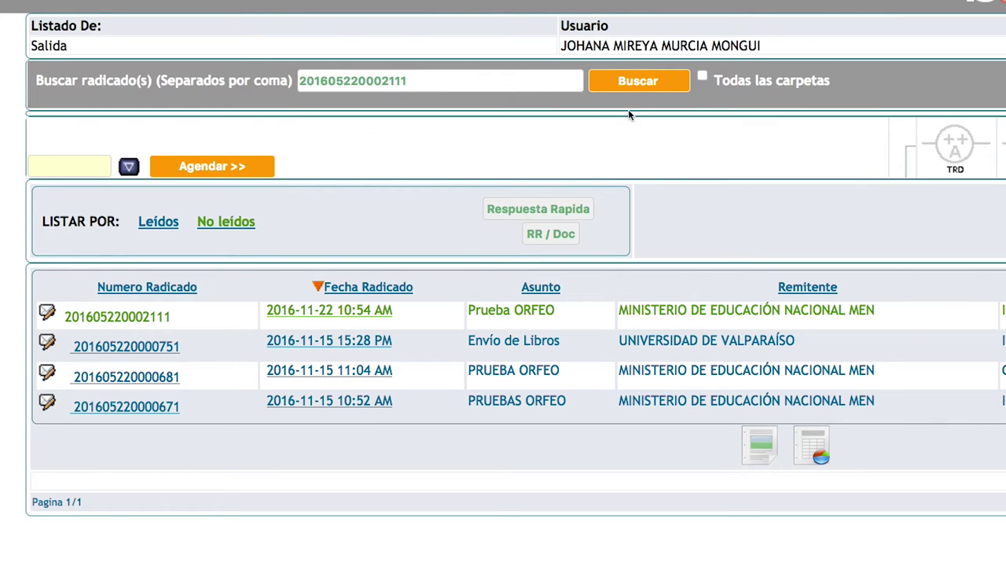
click(623, 81)
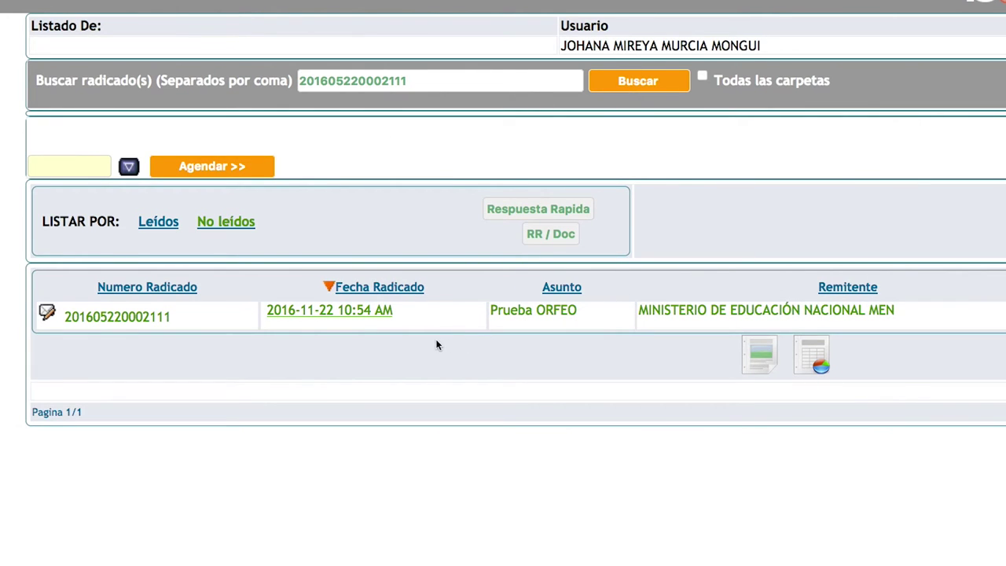
click(348, 312)
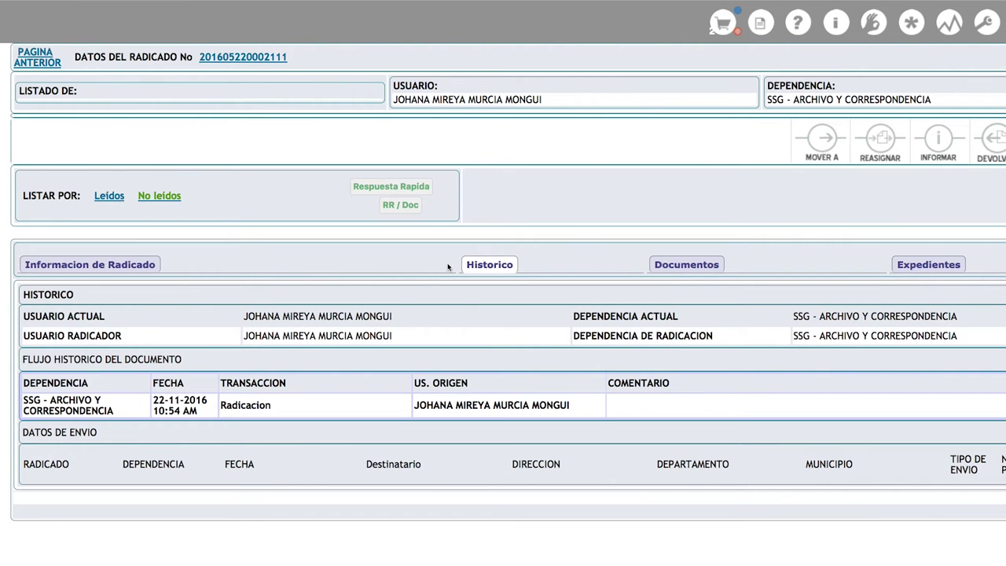
Prepare a new attachment in the filing's documents with the description "Prueba ORFEO" and the file Oficio ORFEO.docx.
click(685, 268)
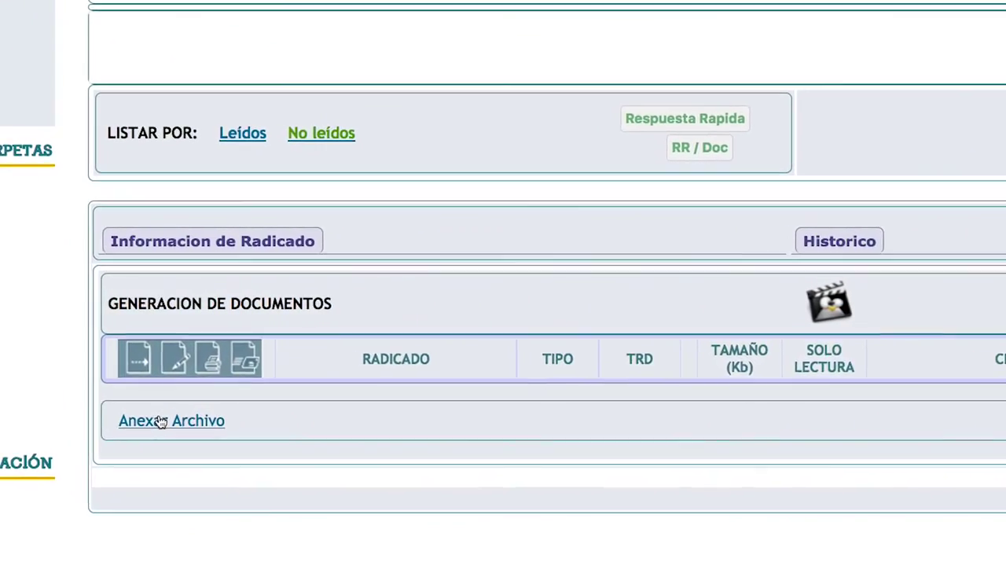
click(175, 427)
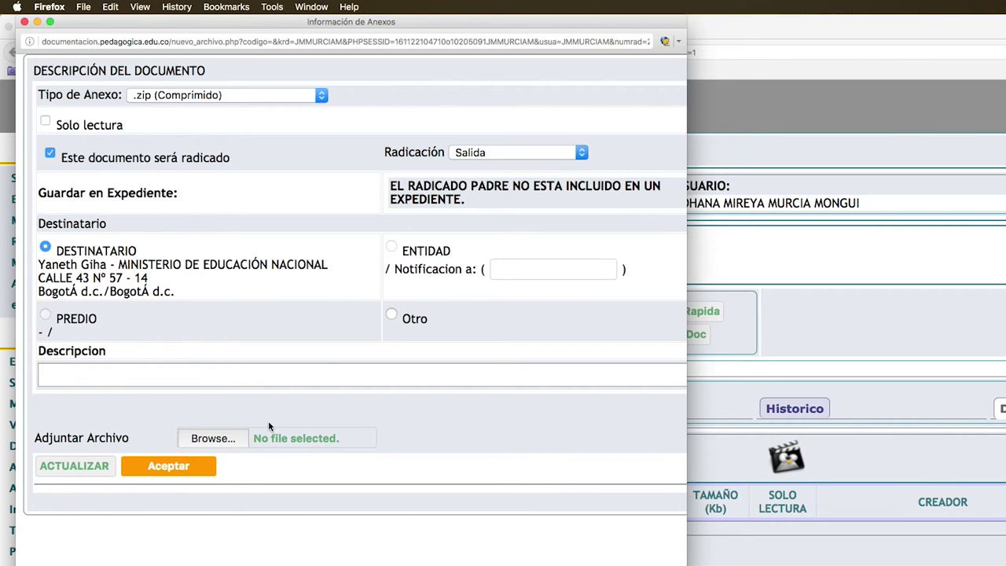
click(223, 372)
text(Prueba ORFEO)
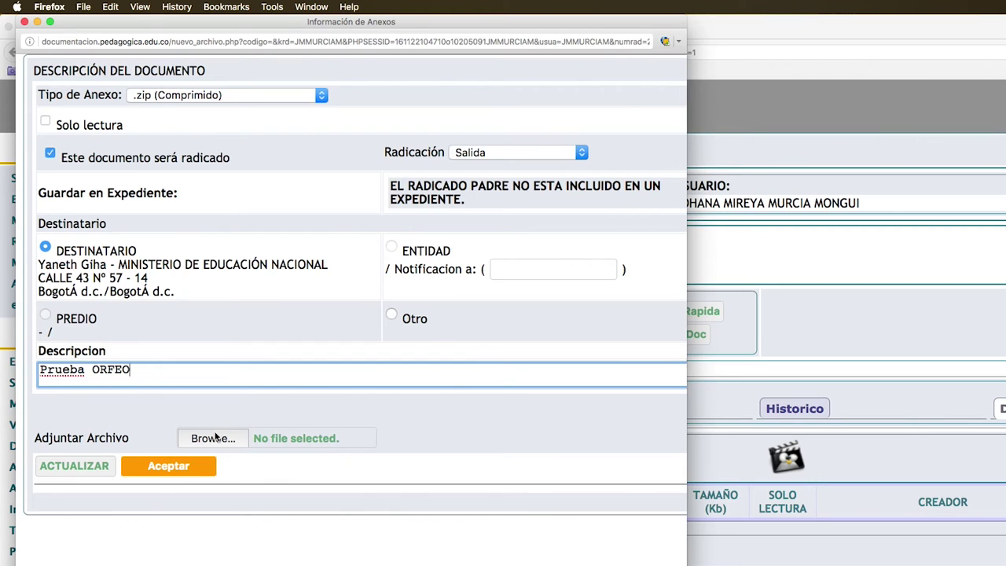
click(213, 438)
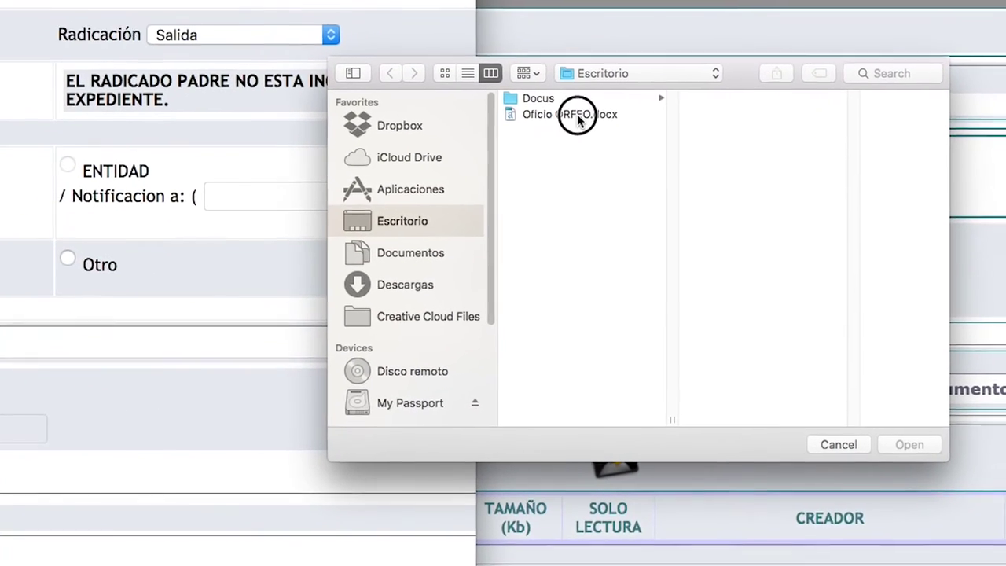
click(672, 167)
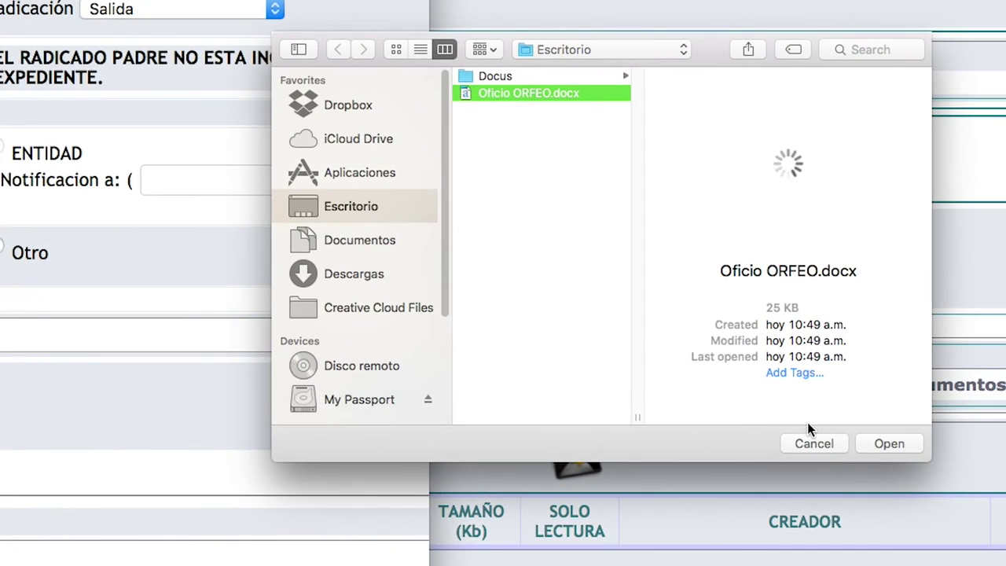
click(890, 445)
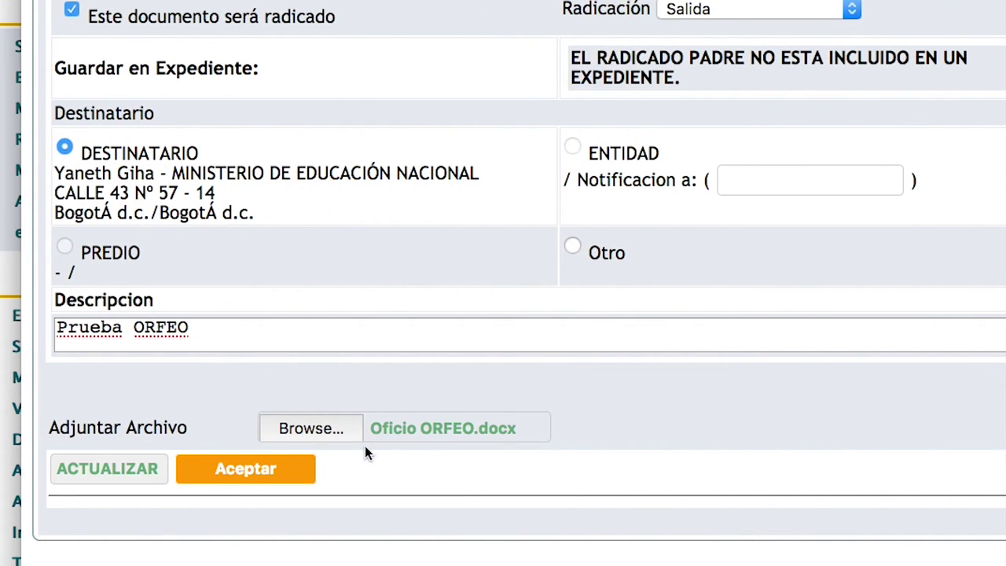
Upload the selected file to the filing and accept the attachment information.
click(98, 470)
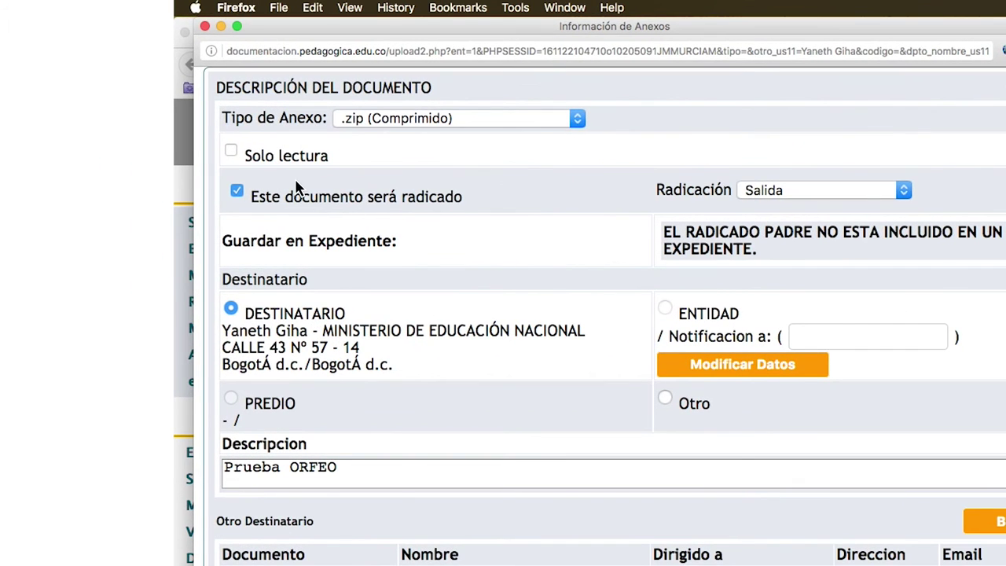
click(244, 156)
click(232, 152)
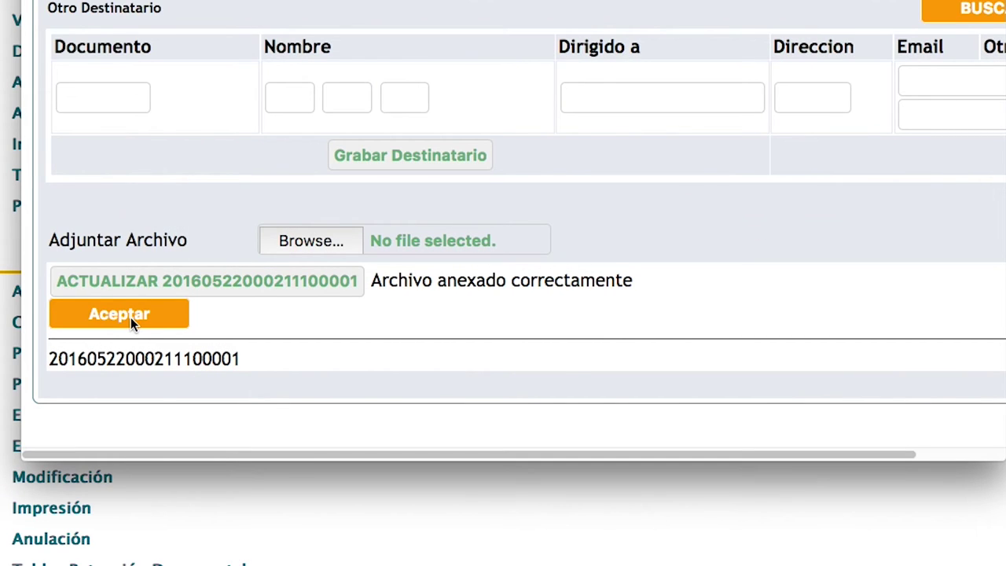
click(131, 317)
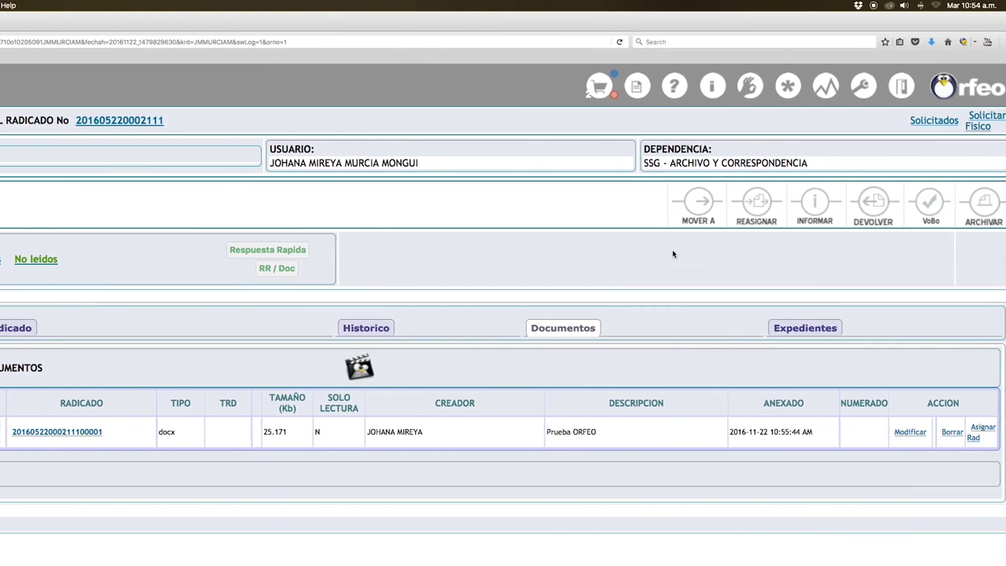
Send the filing for approval (Visto Bueno) with the comment "Para Vo. Bo".
click(914, 206)
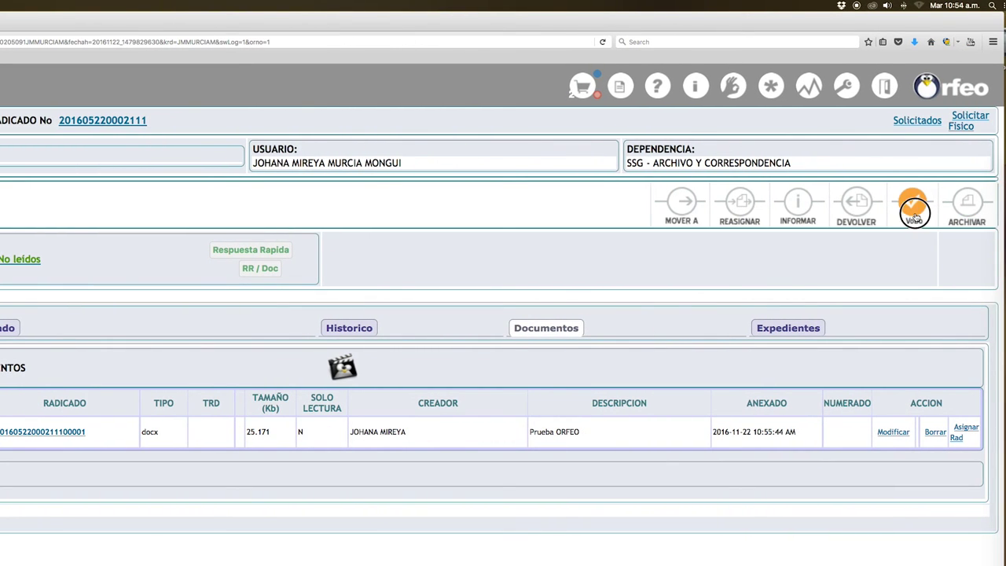
text(Para Vo. Bo)
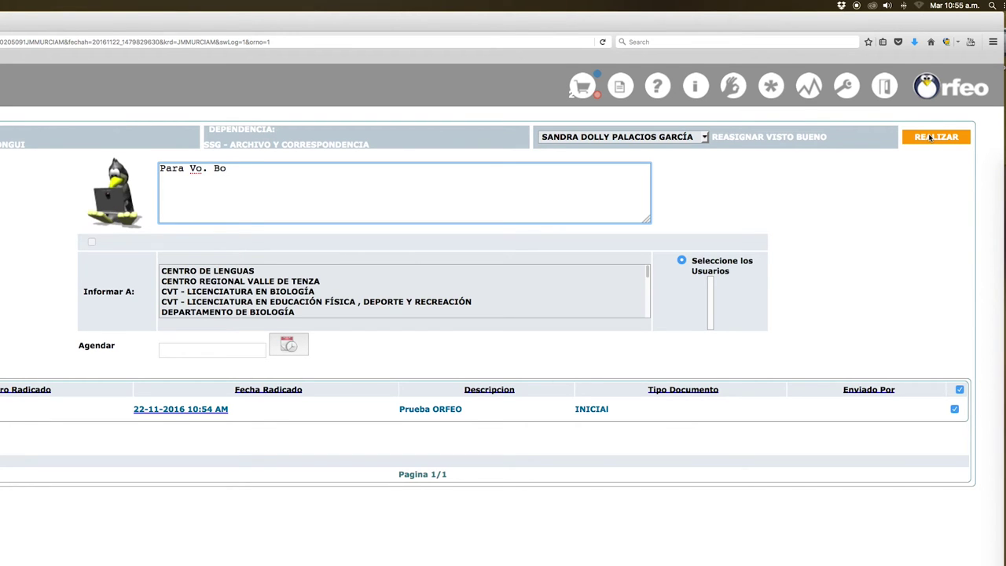
click(936, 137)
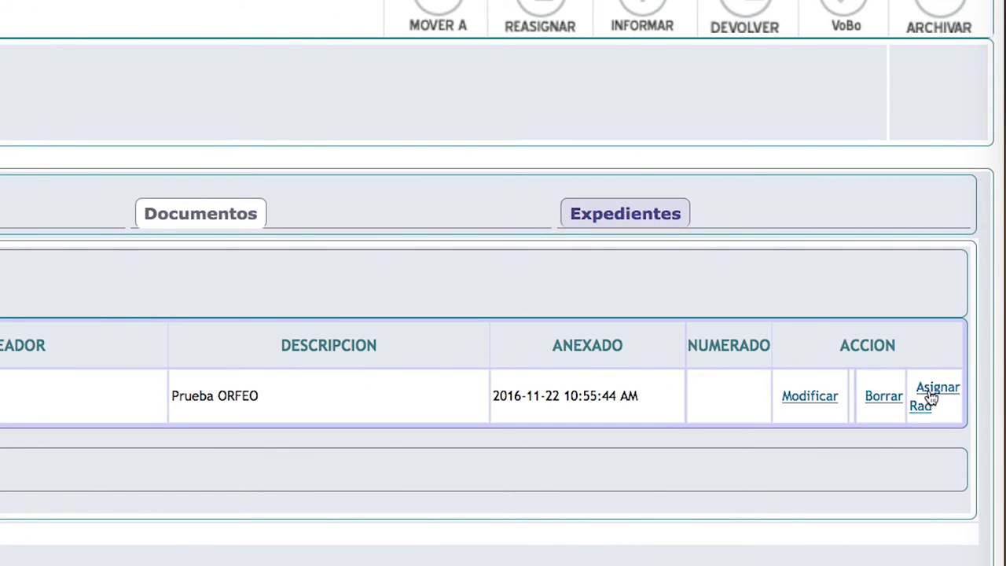
Assign the filing number to the attached Prueba ORFEO document and open the resulting merged file.
click(932, 397)
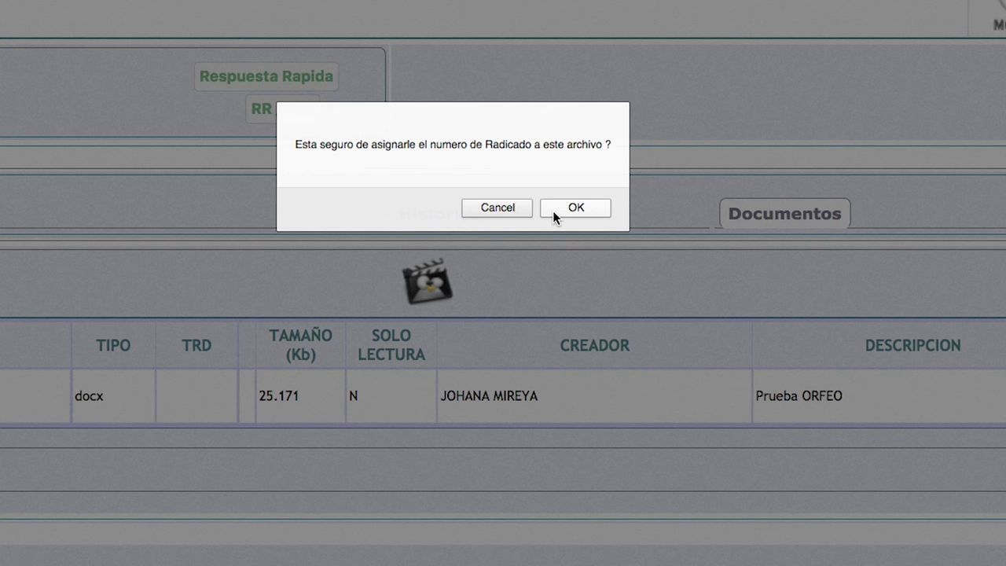
click(575, 208)
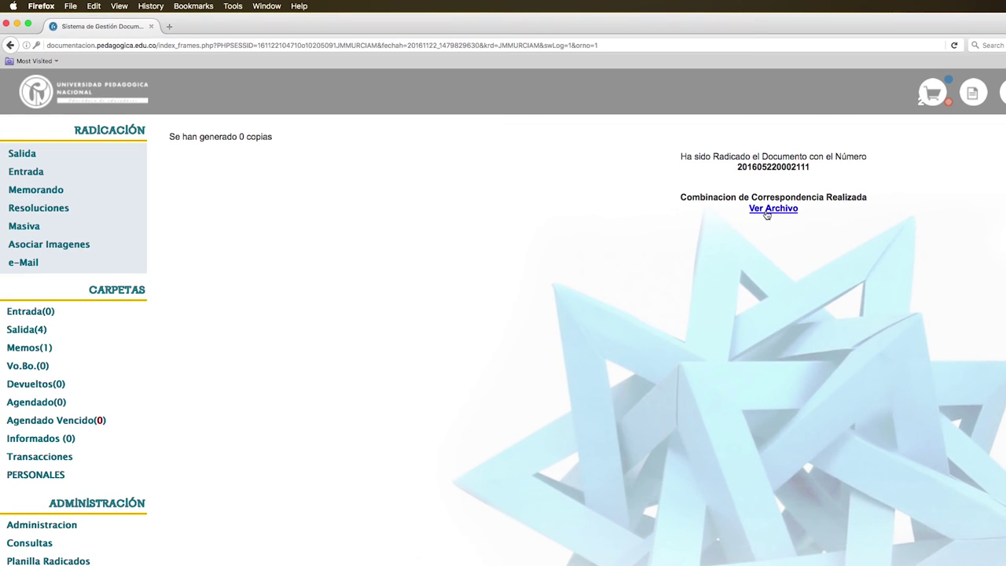
click(767, 209)
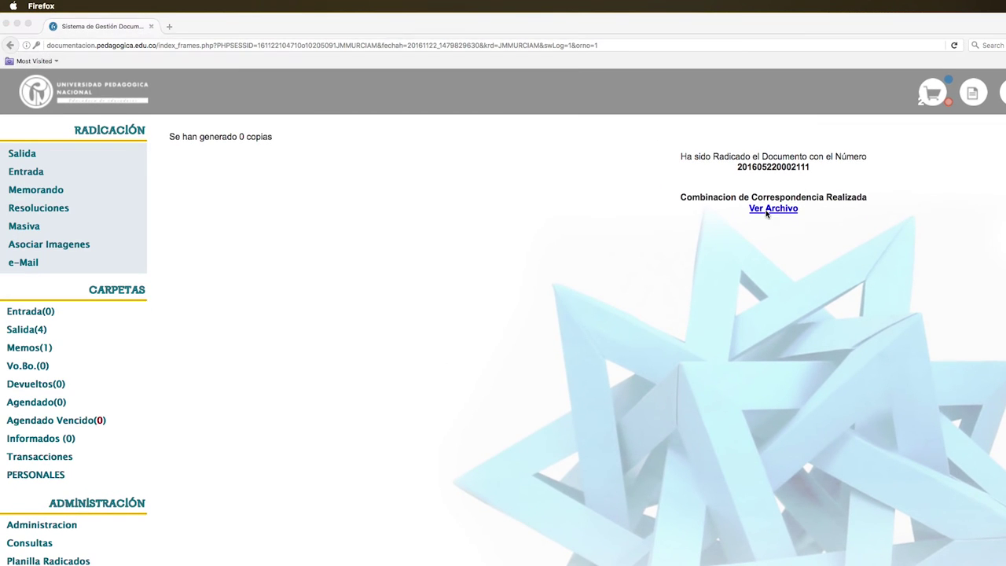